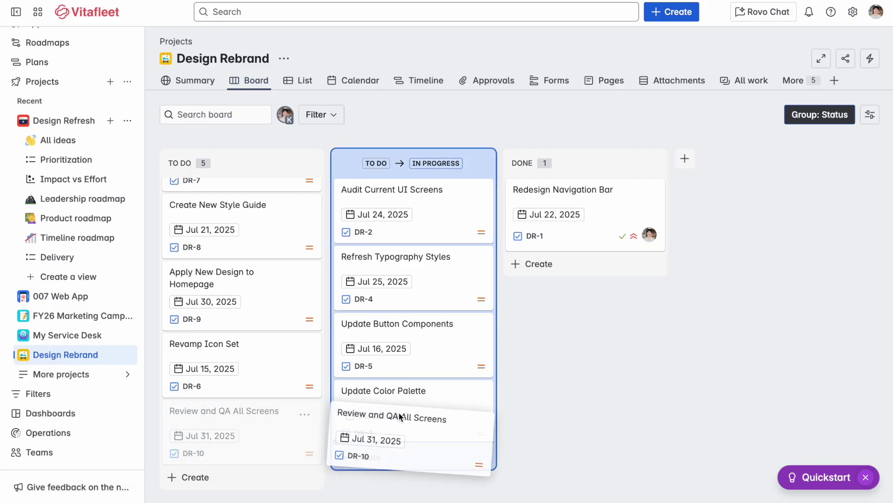
# Move DR-10 Review and QA All Screens to In Progress and Refresh Typography Styles to Done.
pyautogui.moveTo(303, 416)
pyautogui.mouseDown()
pyautogui.moveTo(401, 418)
pyautogui.moveTo(469, 338)
pyautogui.moveTo(569, 271)
pyautogui.mouseUp()
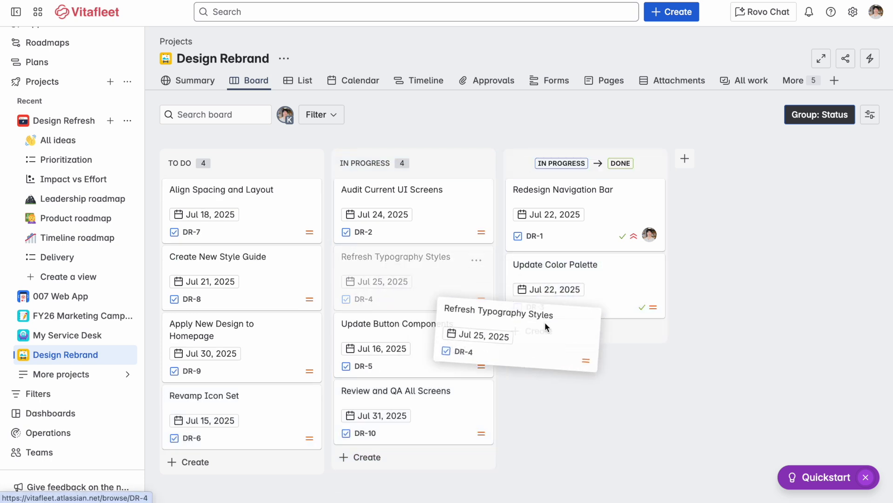
pyautogui.moveTo(445, 276); pyautogui.dragTo(590, 340)
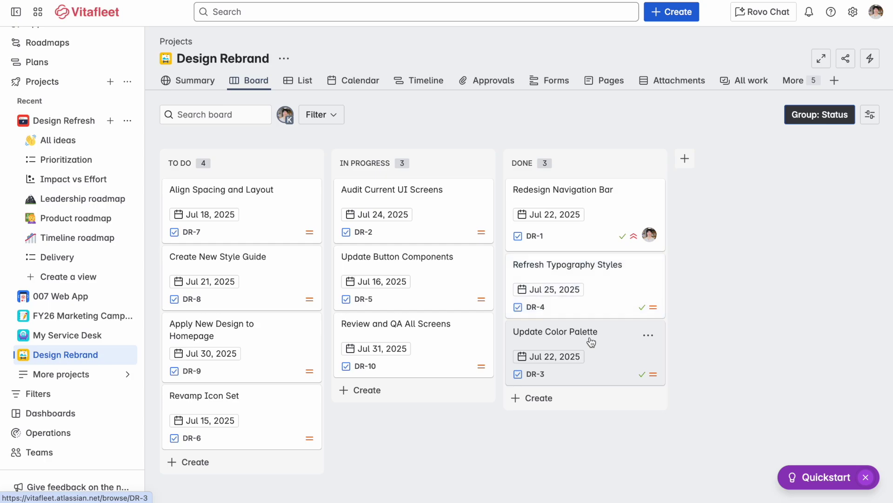
pyautogui.click(591, 341)
# Make yourself assignee of DR-1 Redesign Navigation Bar, due July 31, 2025.
pyautogui.click(676, 168)
pyautogui.click(682, 192)
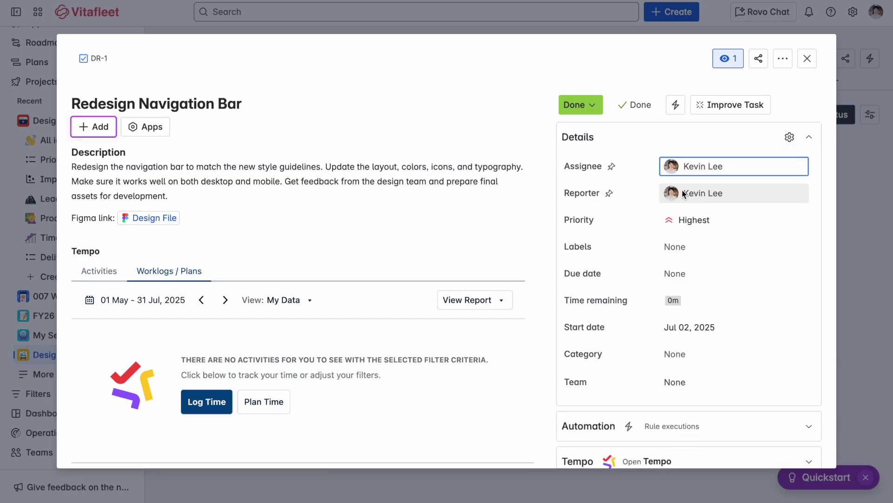
pyautogui.click(678, 273)
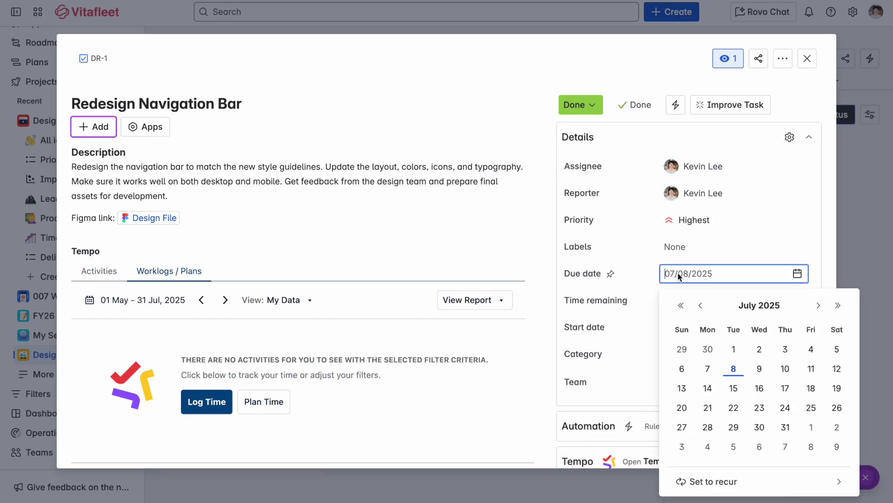
pyautogui.click(785, 425)
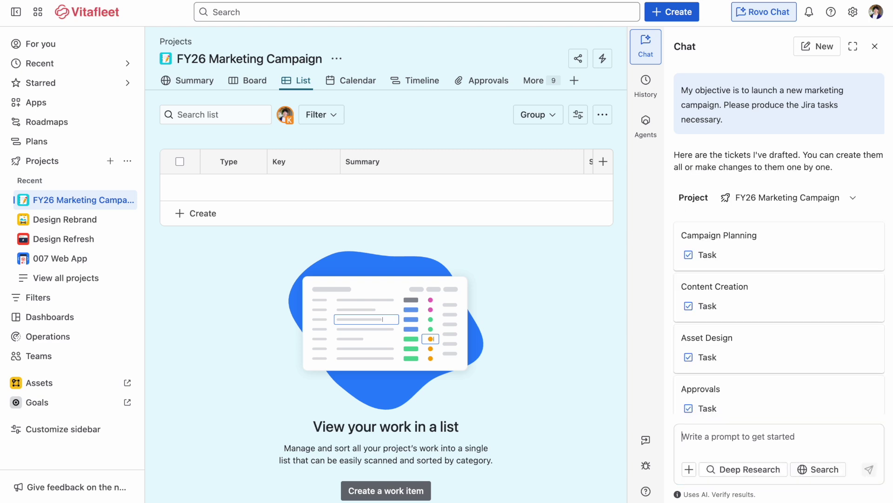
pyautogui.scroll(-2, 773, 279)
pyautogui.scroll(-1, 774, 403)
pyautogui.scroll(-3, 774, 404)
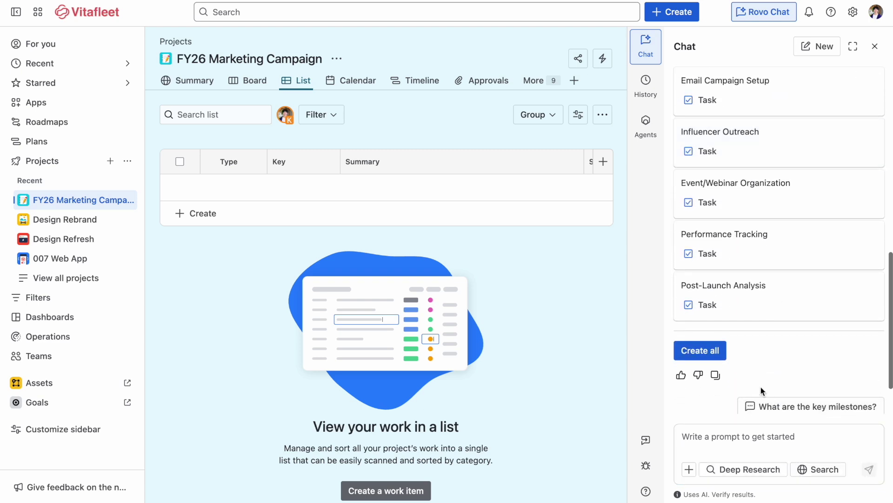
# Create every drafted campaign ticket from Rovo Chat with Create all.
pyautogui.click(715, 354)
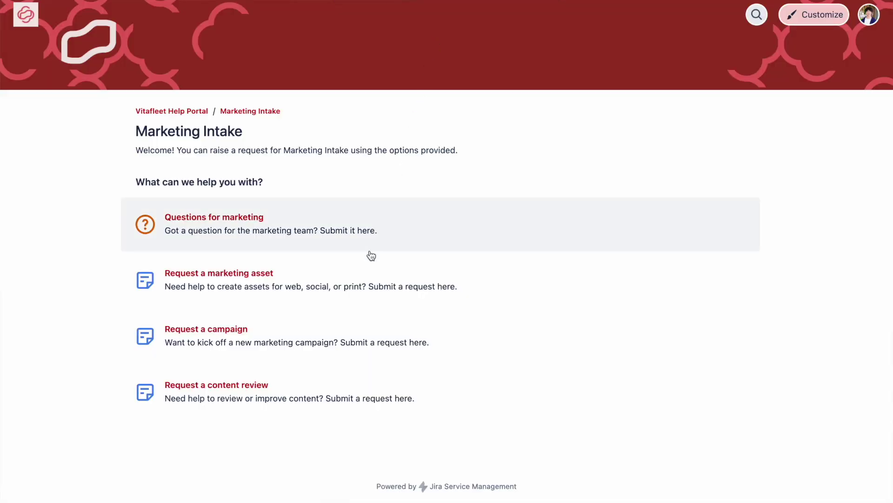
# Choose the Request a marketing asset request type on the Marketing Intake portal.
pyautogui.click(358, 288)
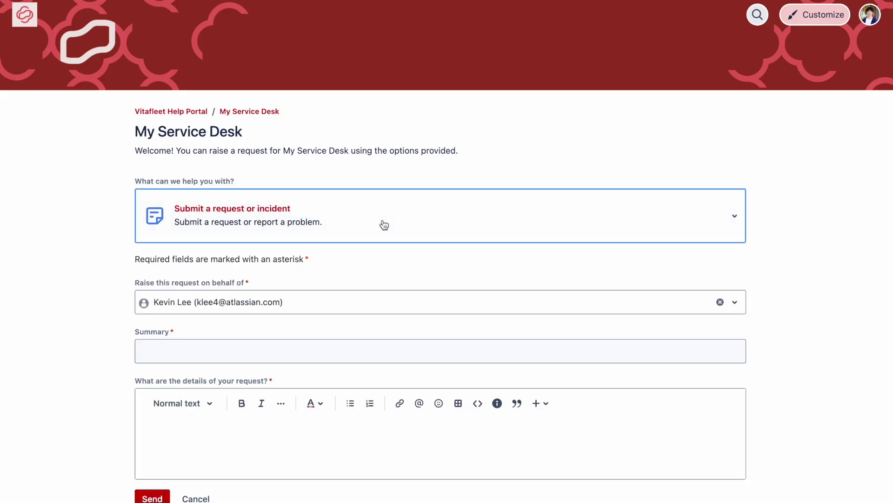
# Begin entering 'Service Request' in the request's Summary field.
pyautogui.click(350, 352)
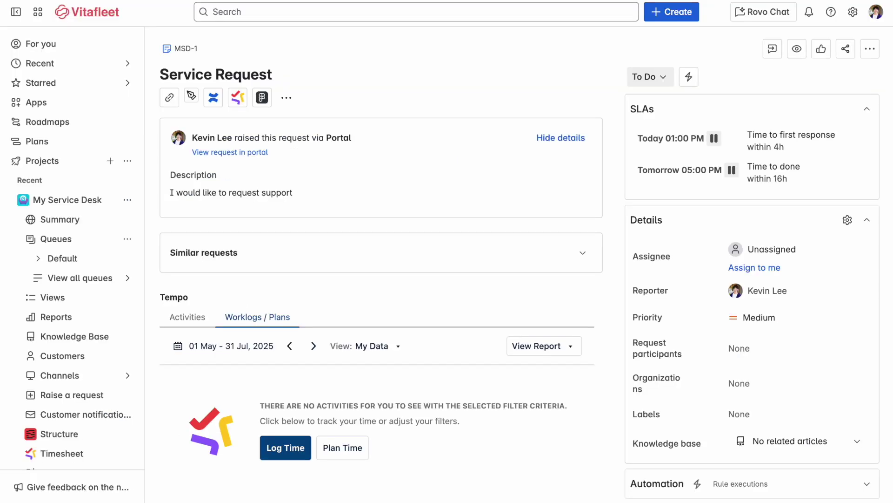
# Assign MSD-1 Service Request to yourself with Assign to me.
pyautogui.click(755, 269)
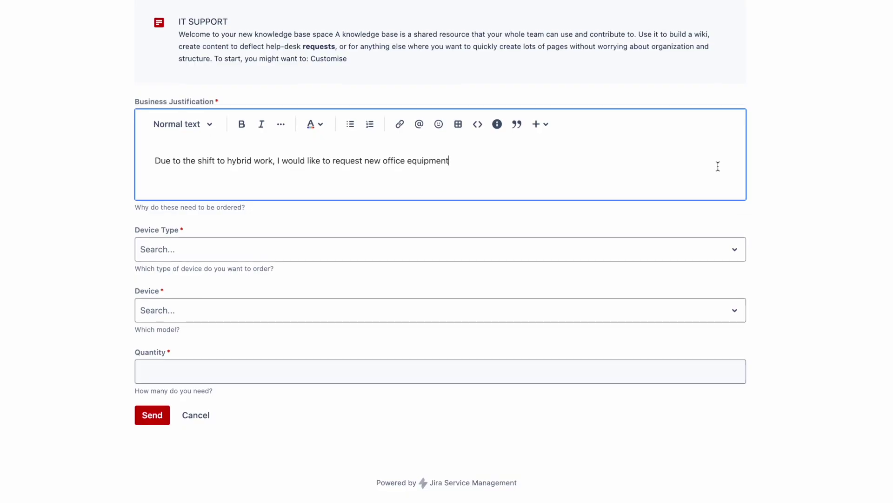
# Set Device Type to Monitor and Device to EliteDisplay E273q 27-inch.
pyautogui.click(700, 258)
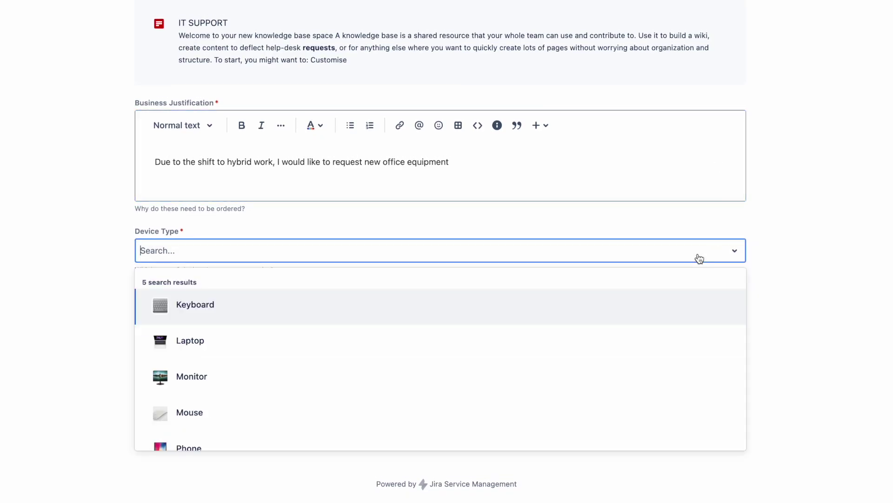
pyautogui.click(664, 374)
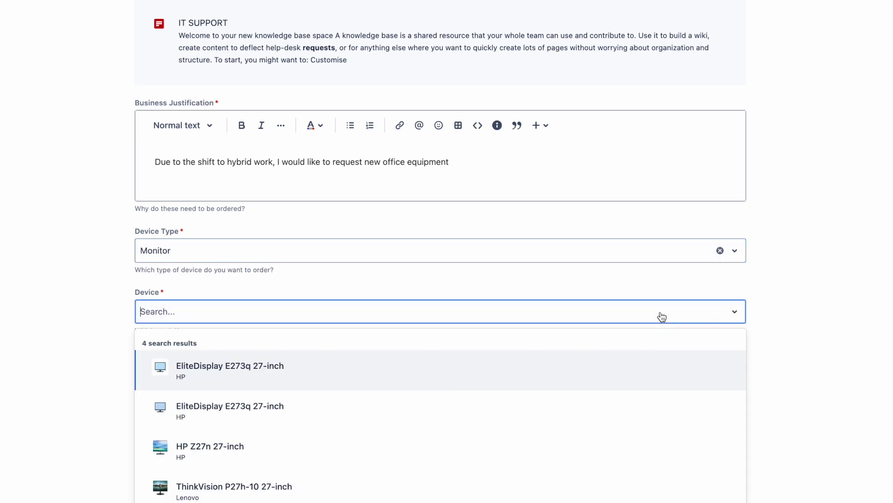
pyautogui.click(646, 376)
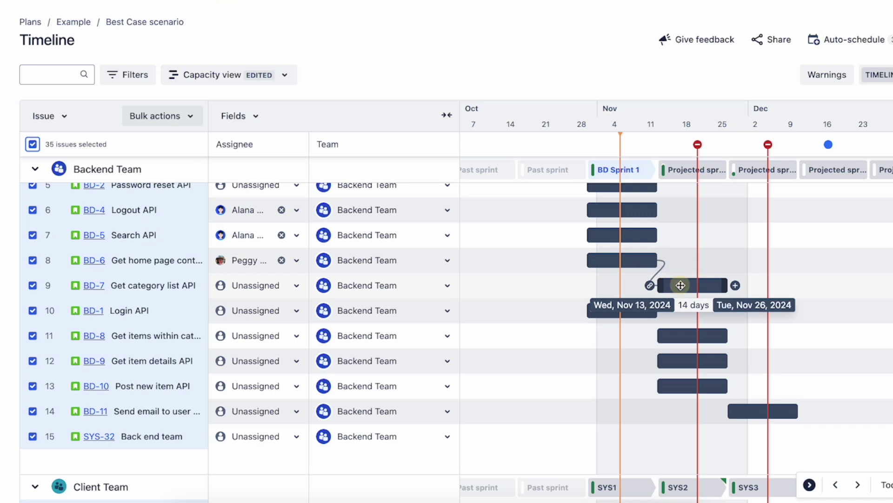
# Shift the BD-7 timeline bar to span Tue Nov 06 through Mon Nov 18.
pyautogui.moveTo(681, 285); pyautogui.dragTo(654, 289)
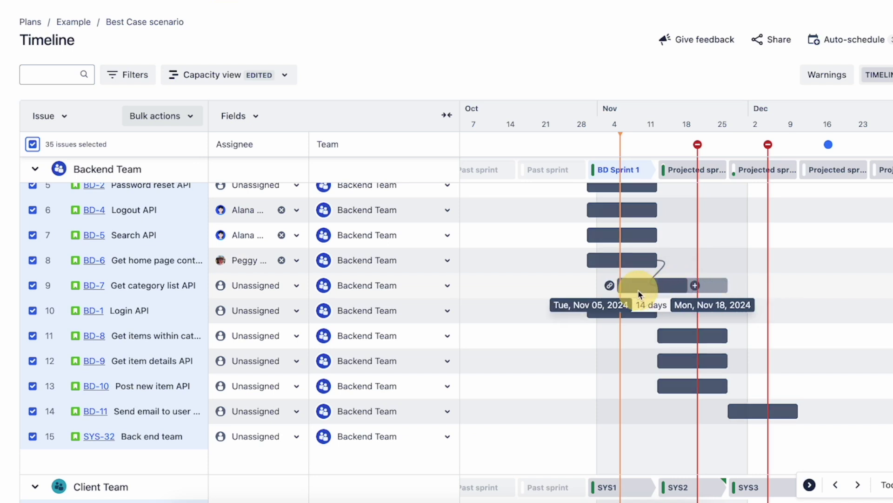
pyautogui.moveTo(638, 290); pyautogui.dragTo(642, 290)
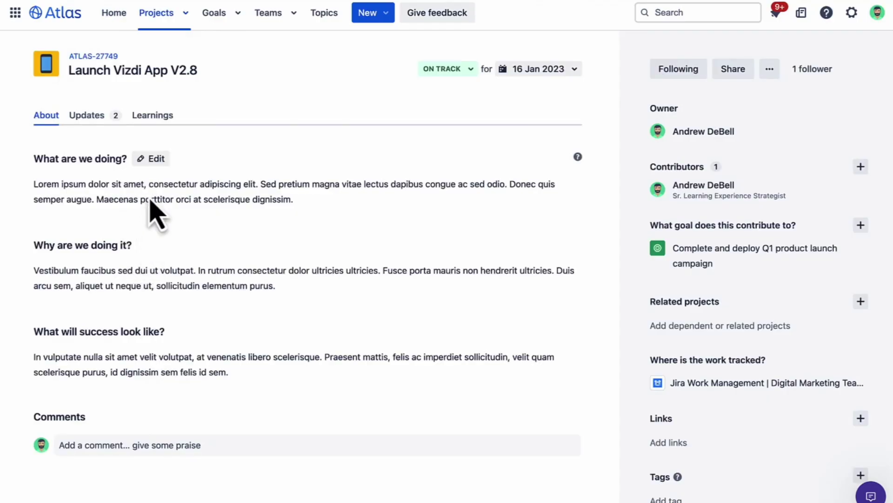
# Show the Updates history of the Launch Vizdi App V2.8 Atlas project.
pyautogui.click(111, 133)
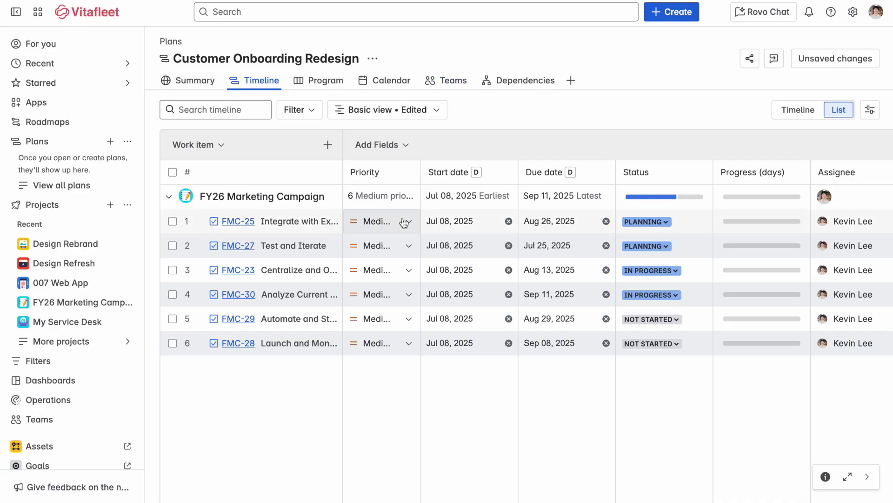
# In the List view Priority cells, make FMC-25 Highest, FMC-27 High and FMC-23 Low.
pyautogui.click(404, 223)
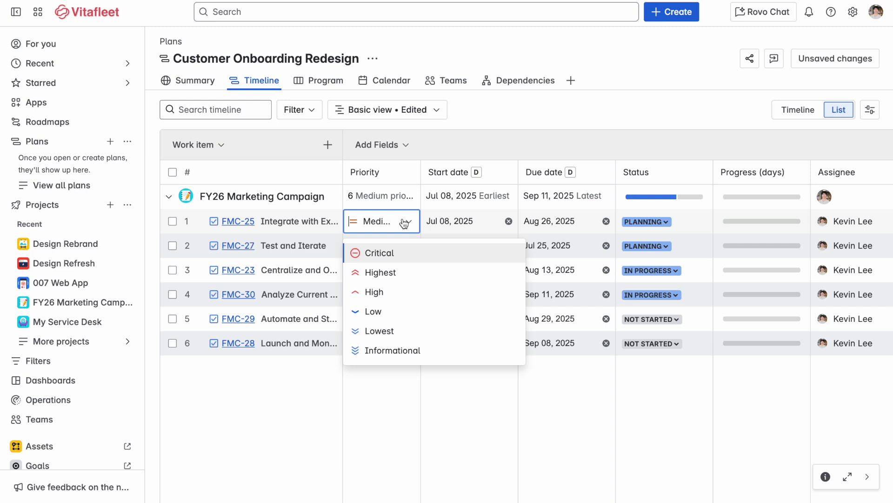
pyautogui.click(396, 277)
pyautogui.click(398, 254)
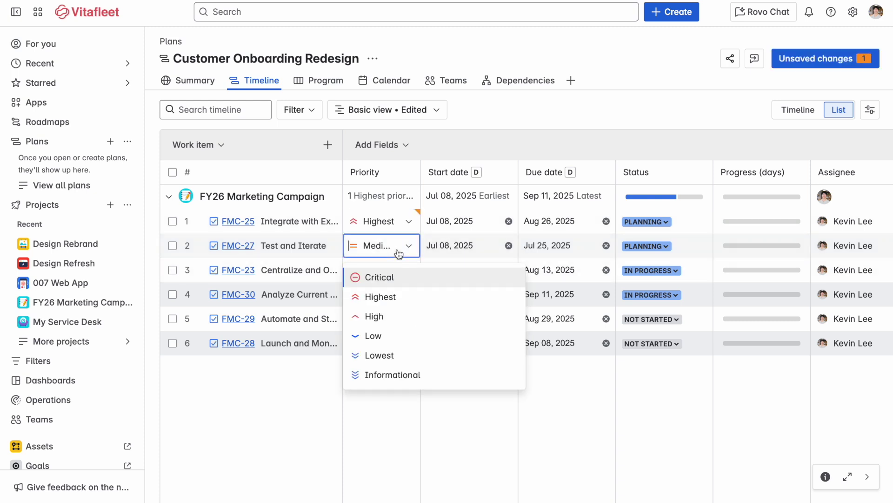
pyautogui.click(390, 317)
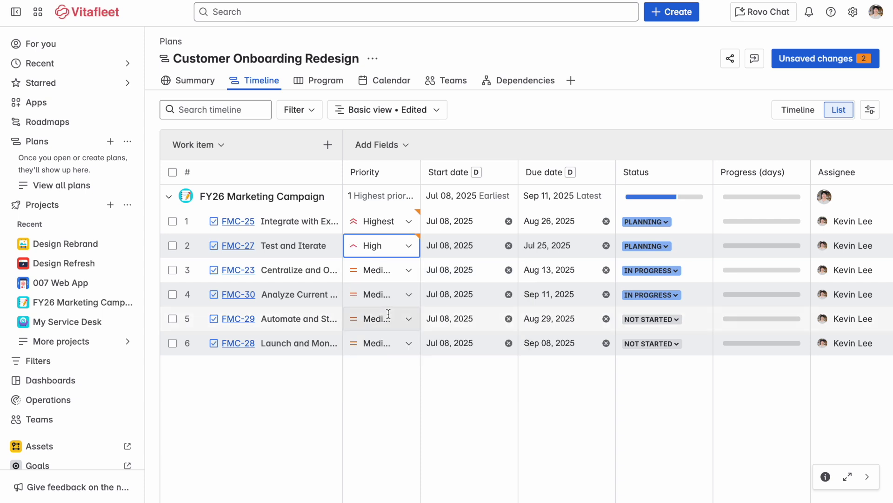
pyautogui.click(386, 272)
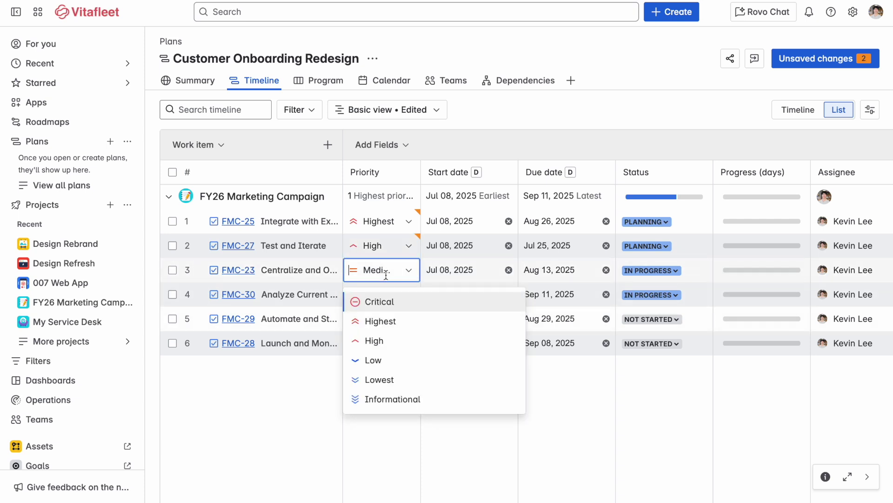
pyautogui.click(379, 361)
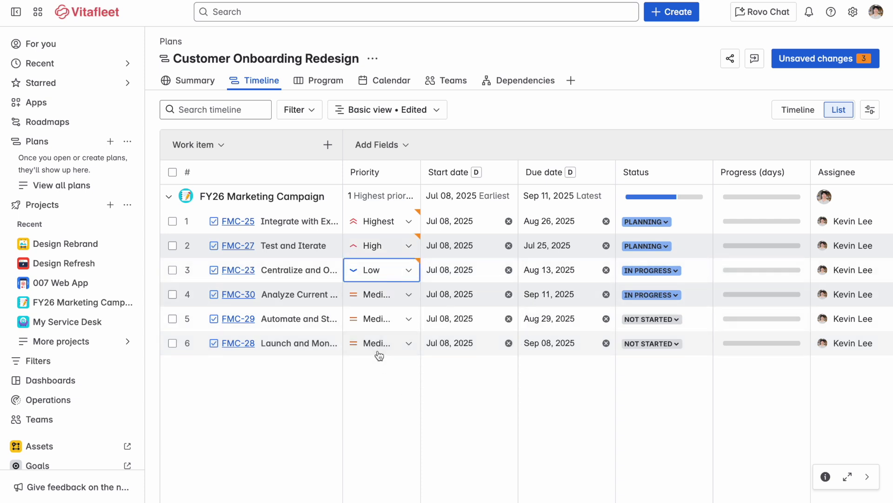